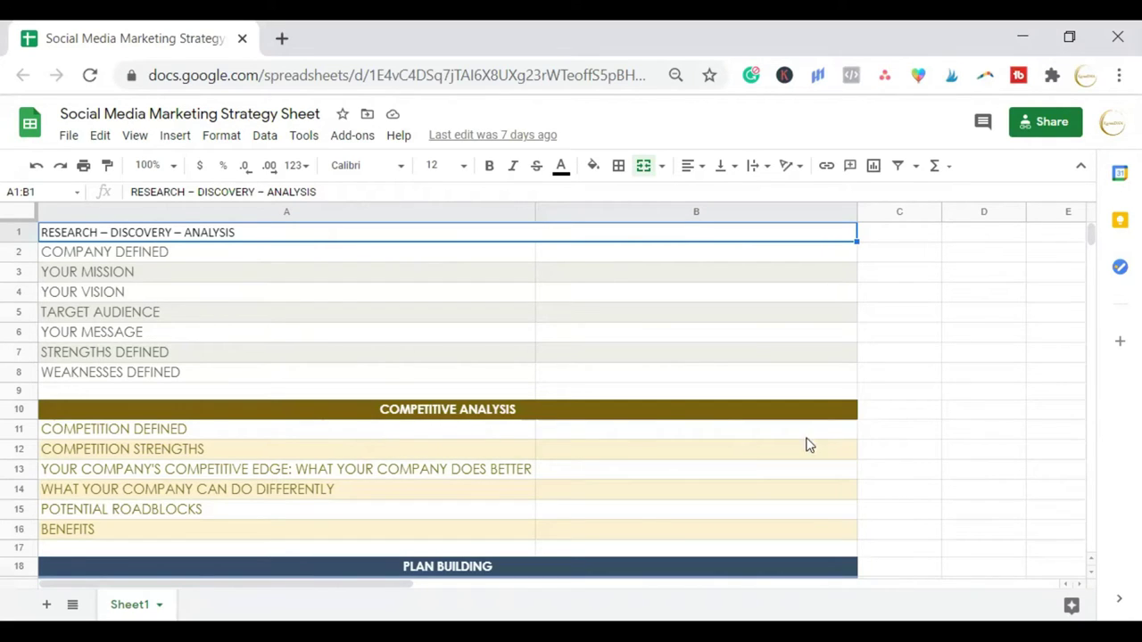
Scroll Sheet1 down to row 53 through objectives, goals, launch, metrics and goal-assessment sections, then back up.
scroll(748, 462, down, 1)
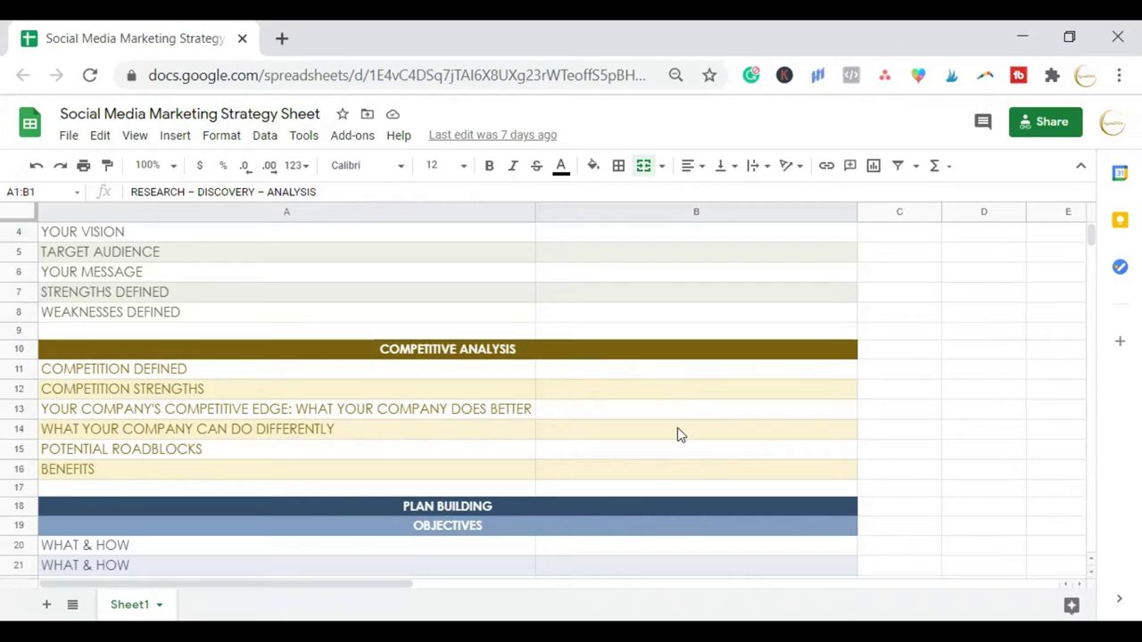
scroll(667, 466, down, 2)
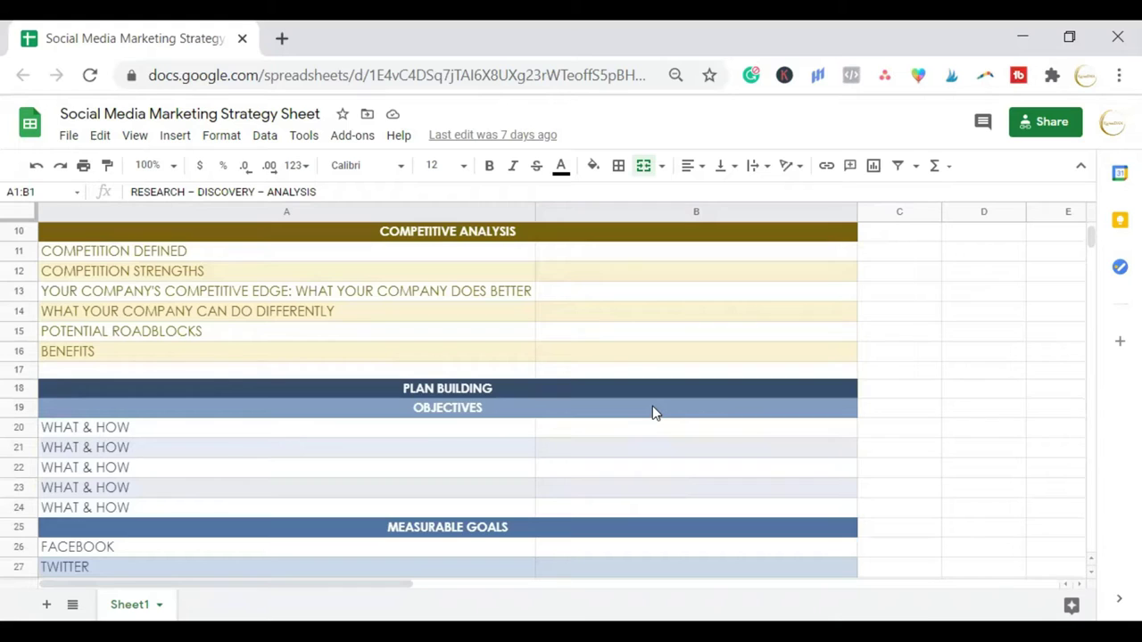
scroll(652, 413, down, 2)
scroll(652, 412, down, 1)
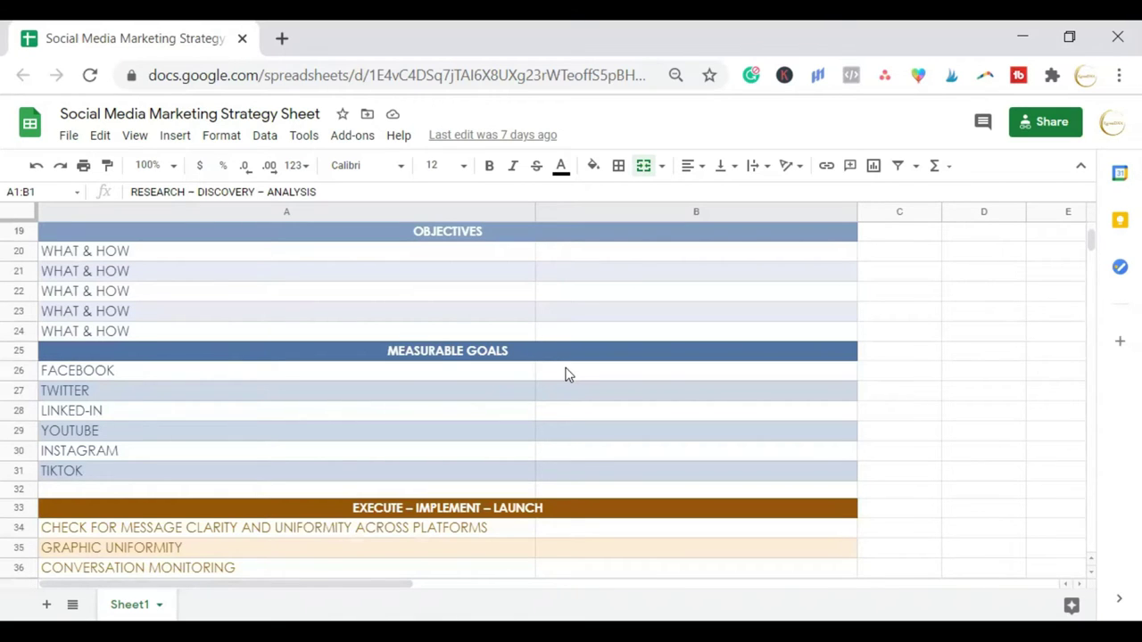
scroll(564, 367, down, 1)
scroll(568, 375, down, 1)
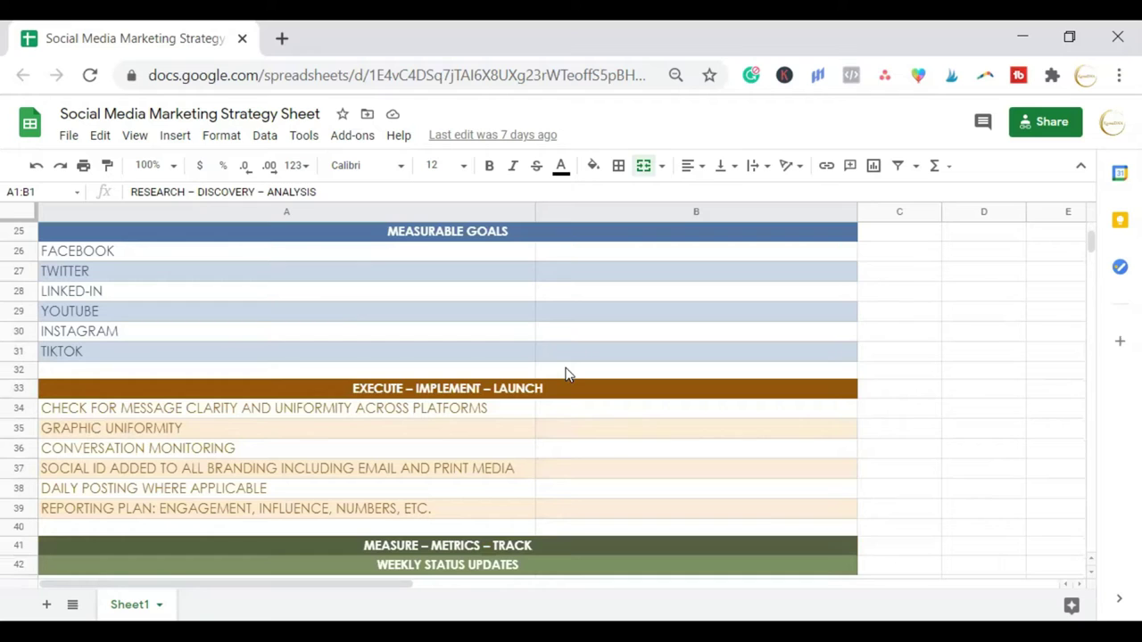
scroll(772, 507, down, 1)
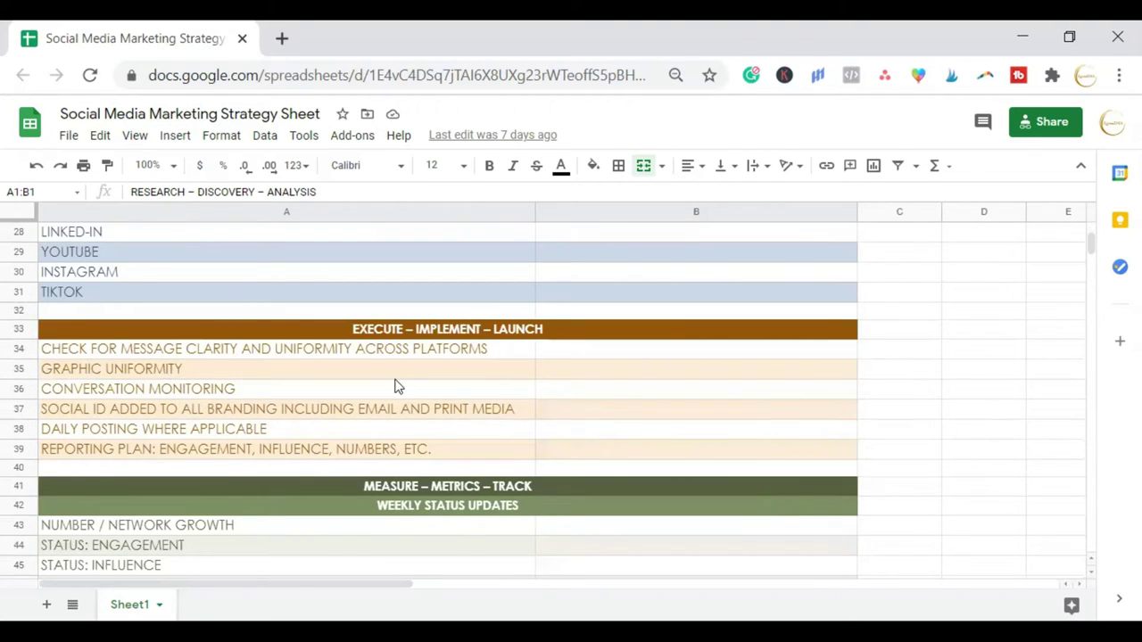
scroll(397, 385, down, 1)
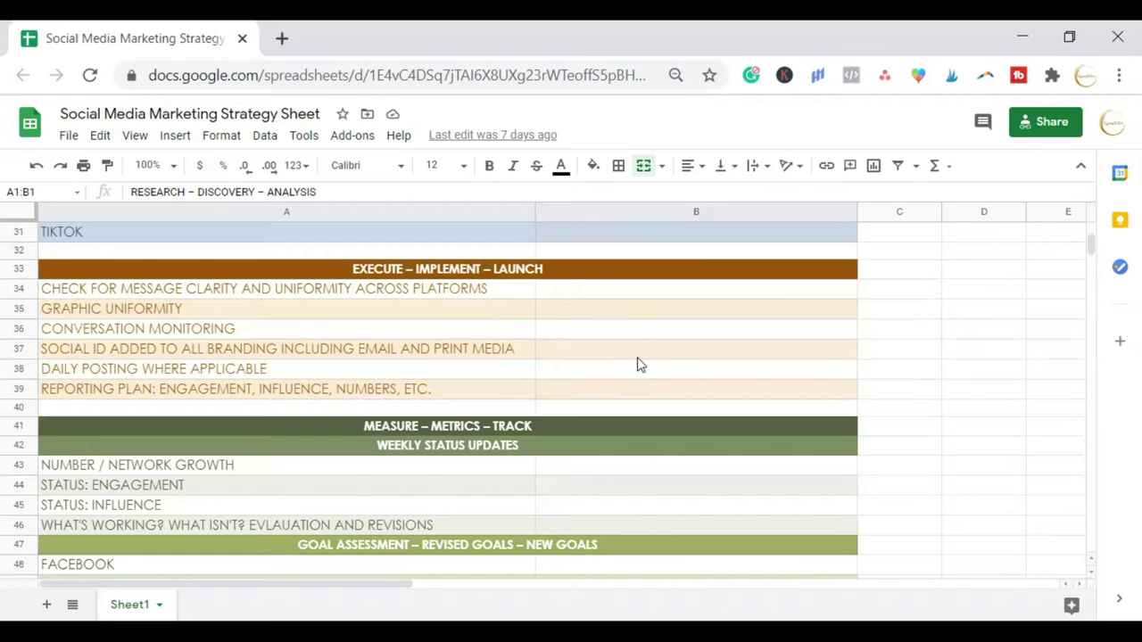
scroll(637, 364, down, 1)
scroll(638, 362, down, 1)
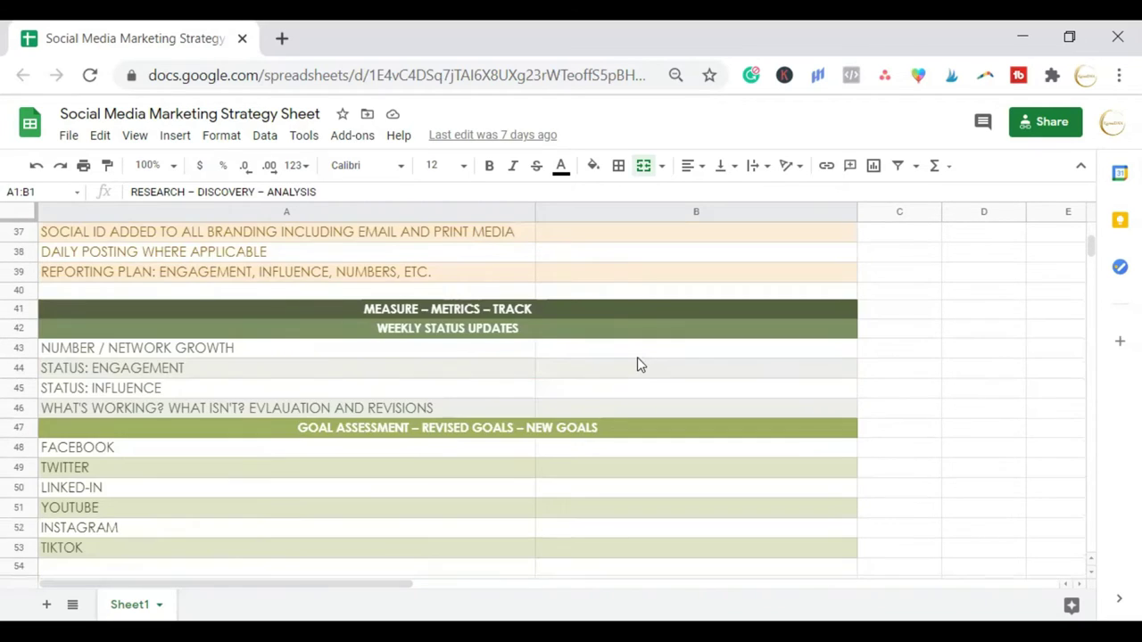
scroll(638, 362, down, 1)
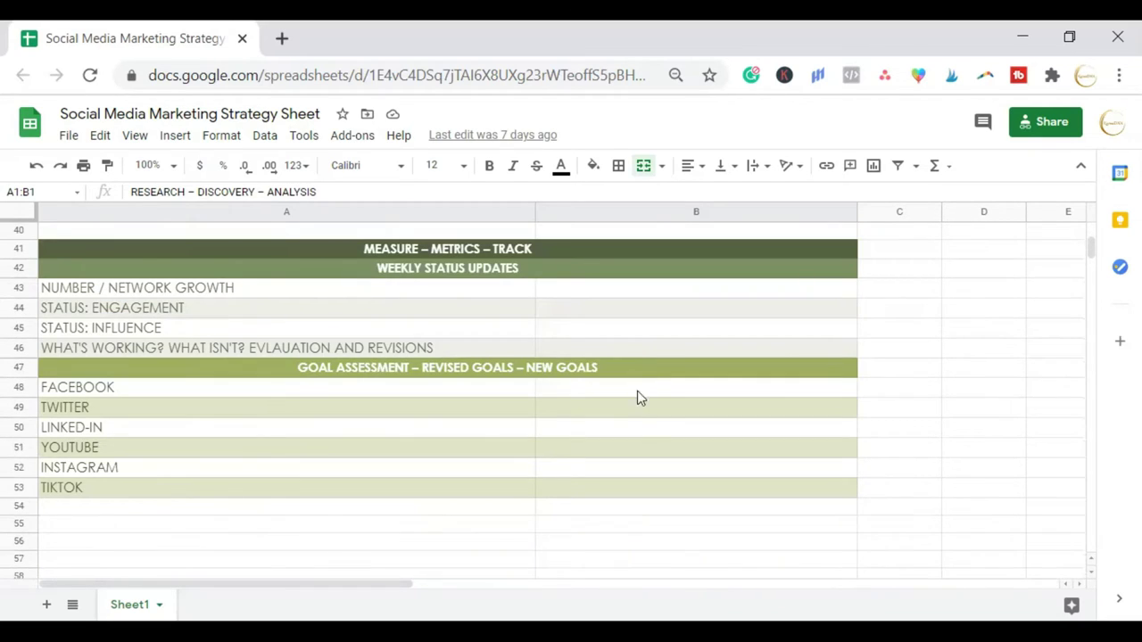
scroll(637, 446, up, 5)
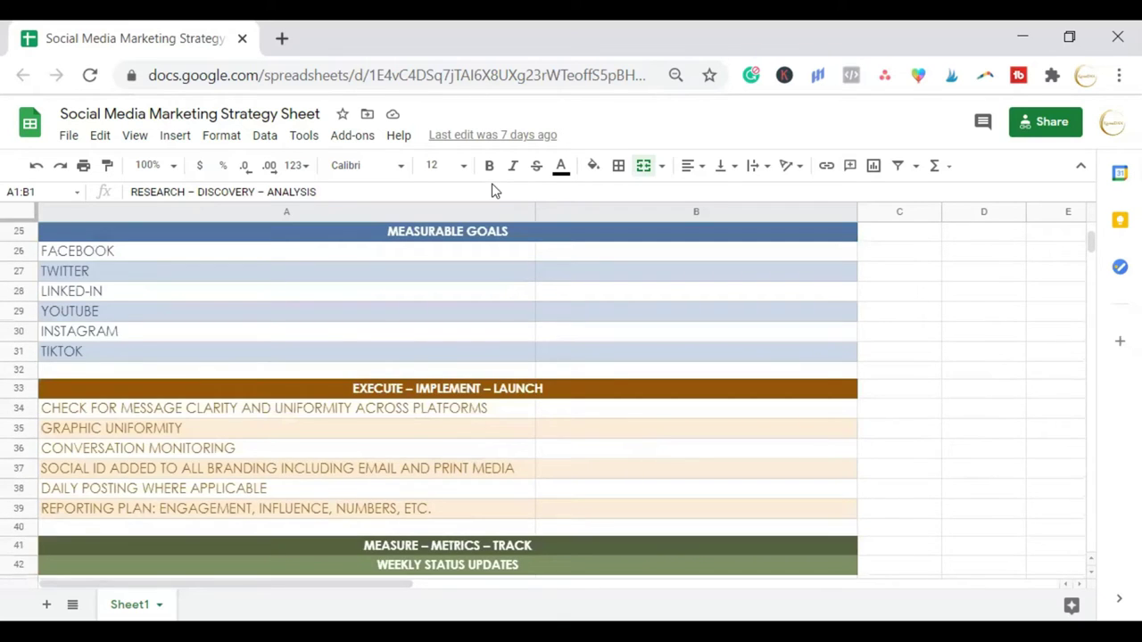
scroll(791, 362, up, 8)
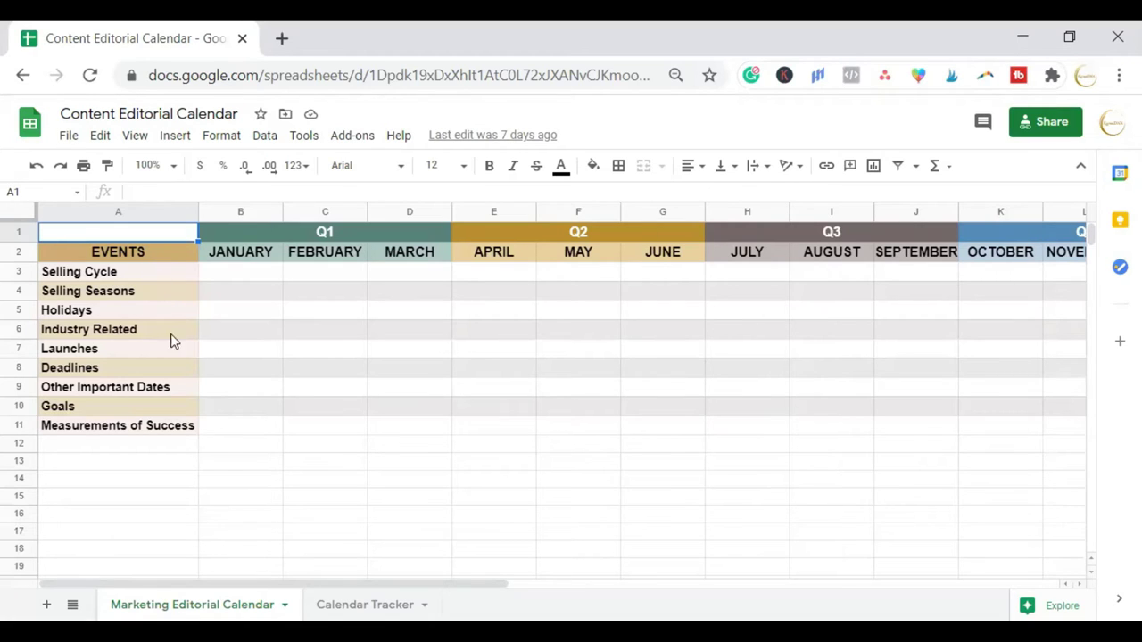
On the Calendar Tracker sheet, step along row 2 from Project Title to Measurements of Success.
click(364, 605)
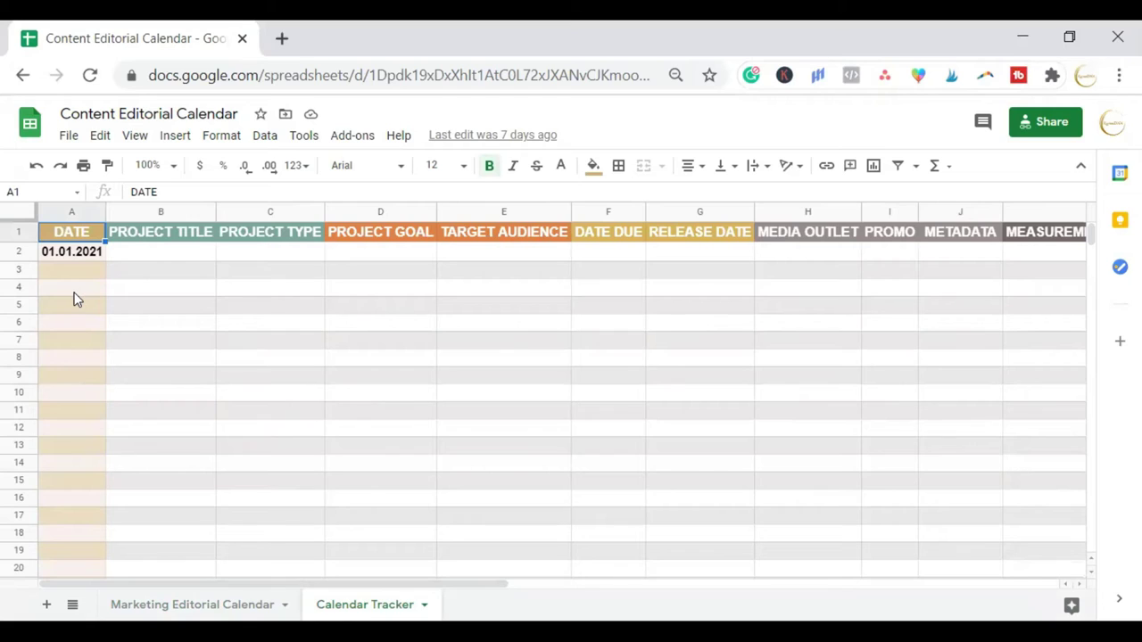
click(170, 260)
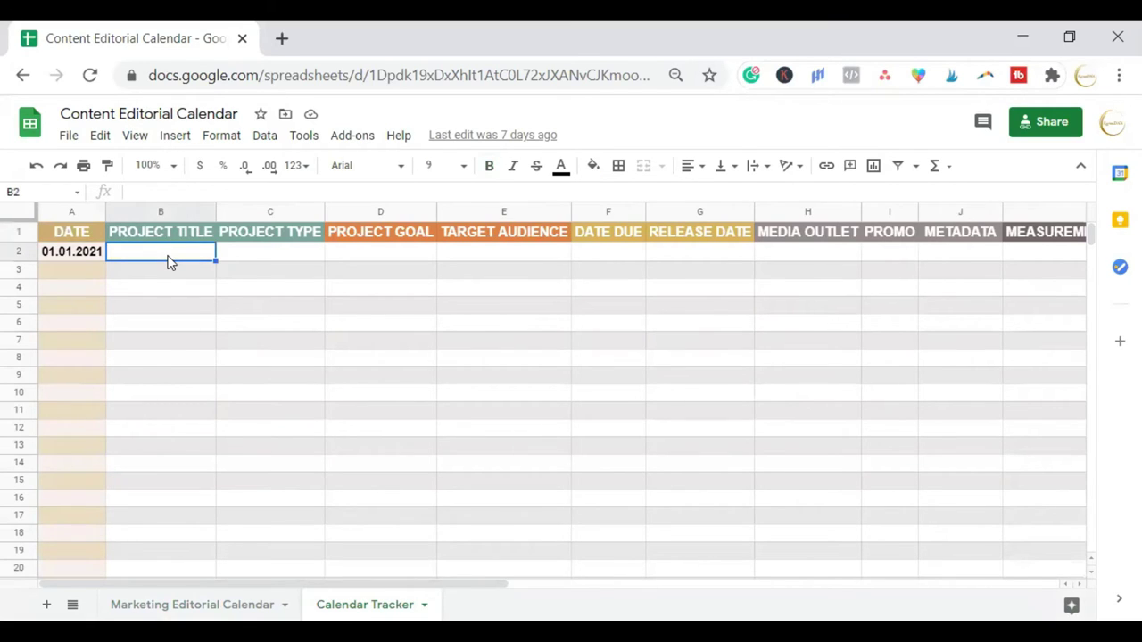
key(Tab)
key(Tab)
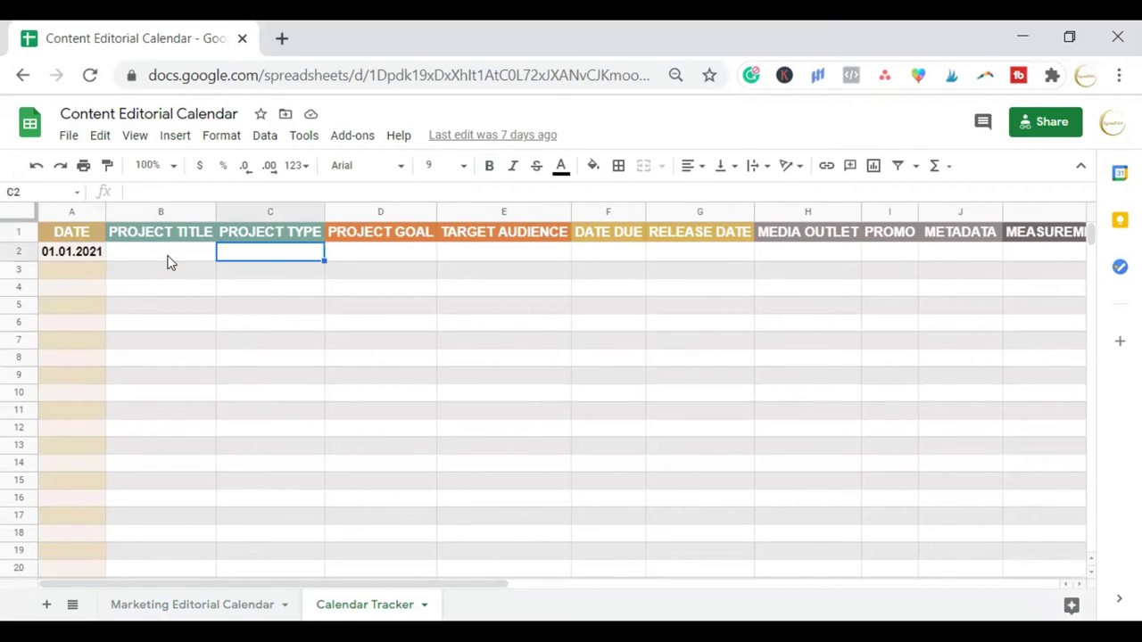
key(Tab)
key(Tab)
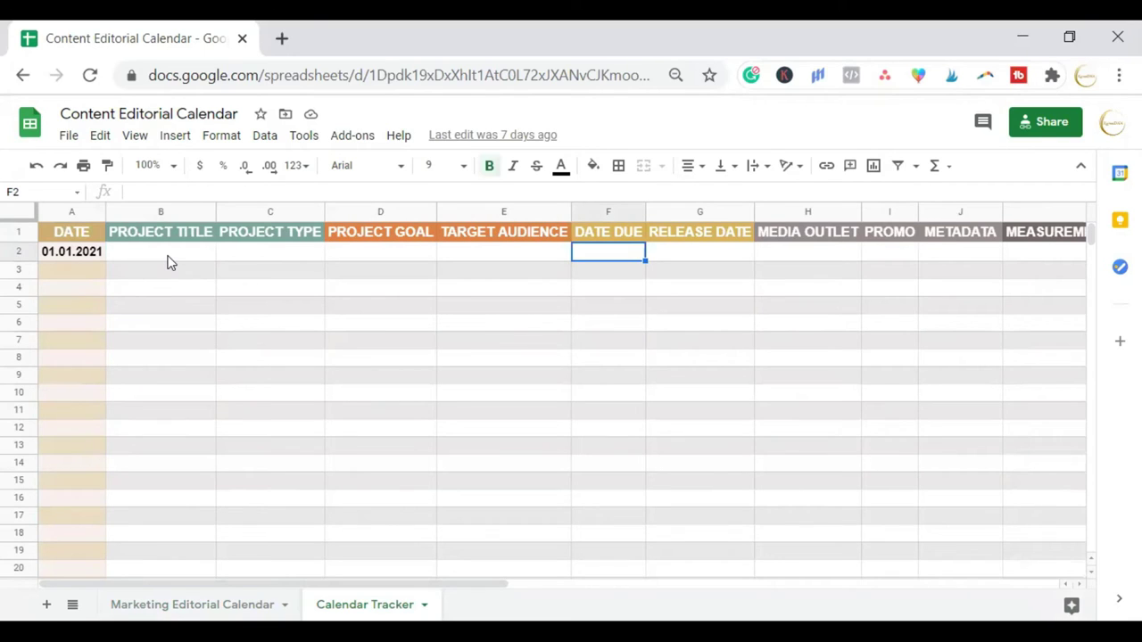
key(Tab)
key(Tab)
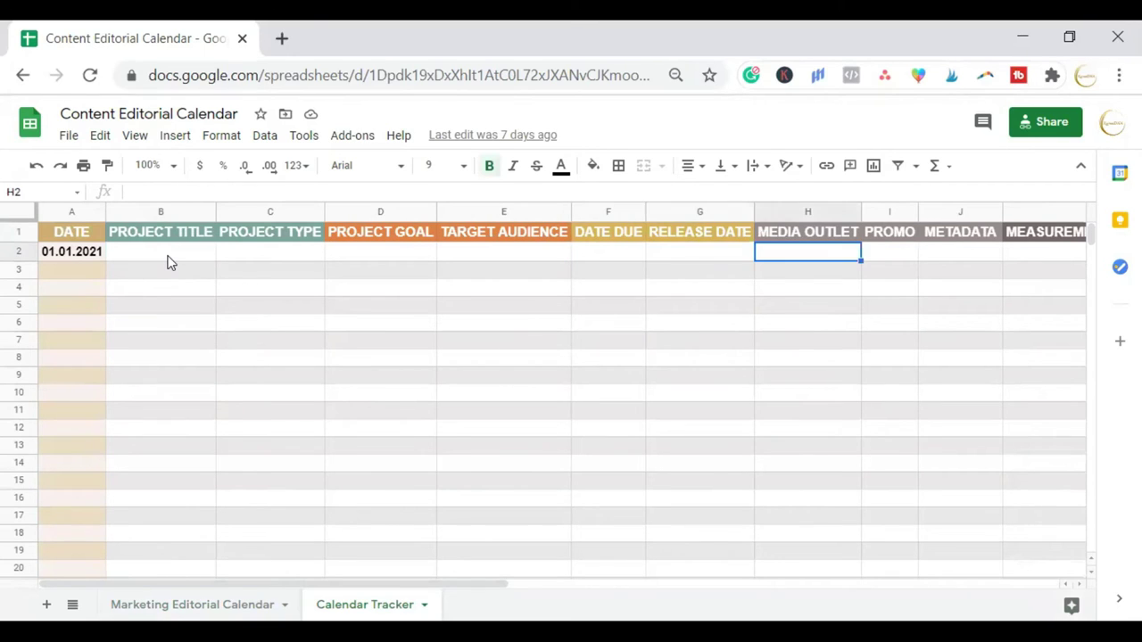
key(Tab)
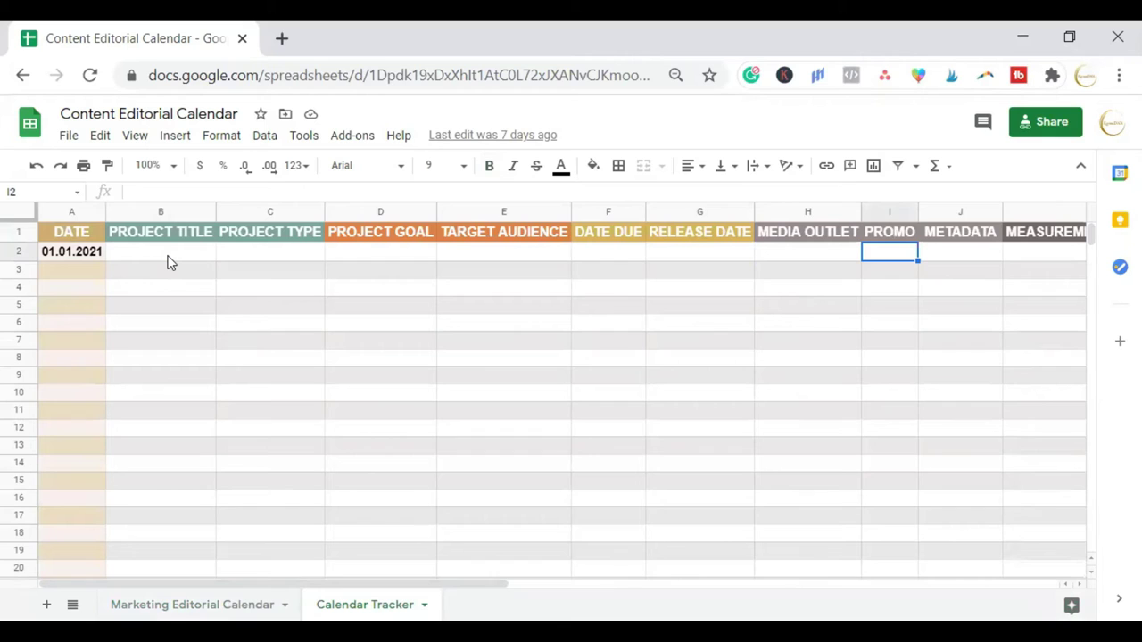
key(Tab)
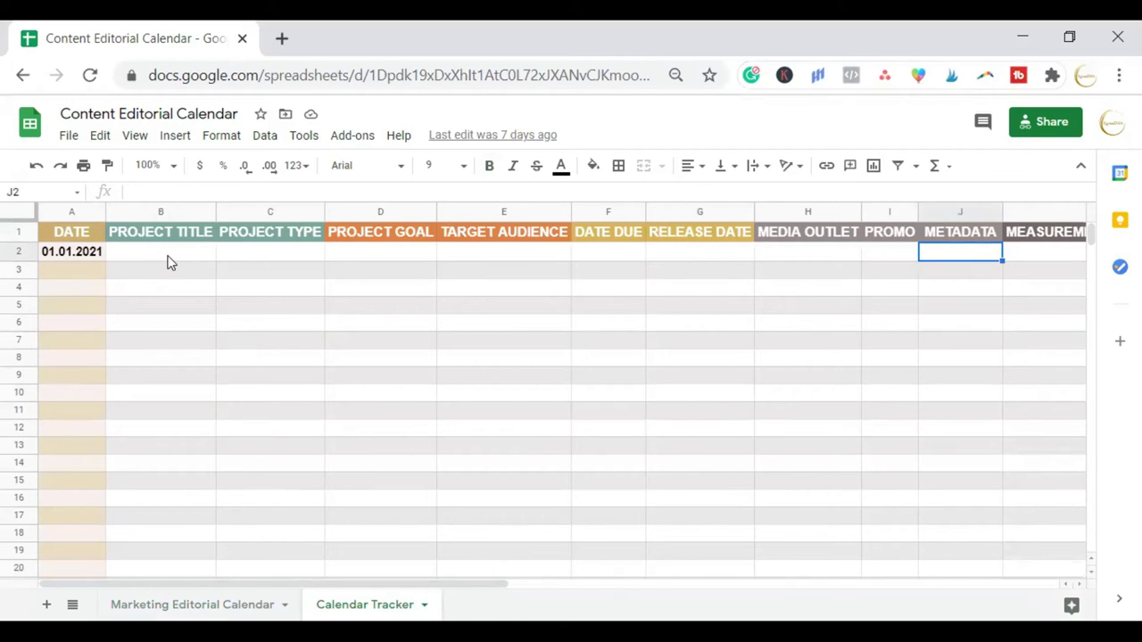
key(Tab)
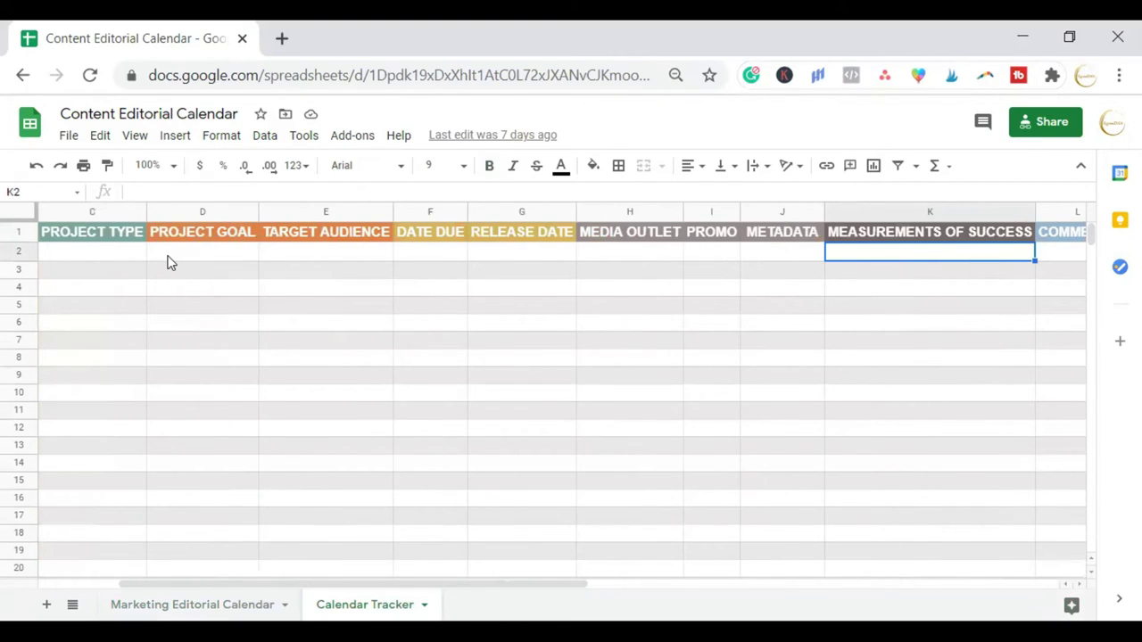
key(Tab)
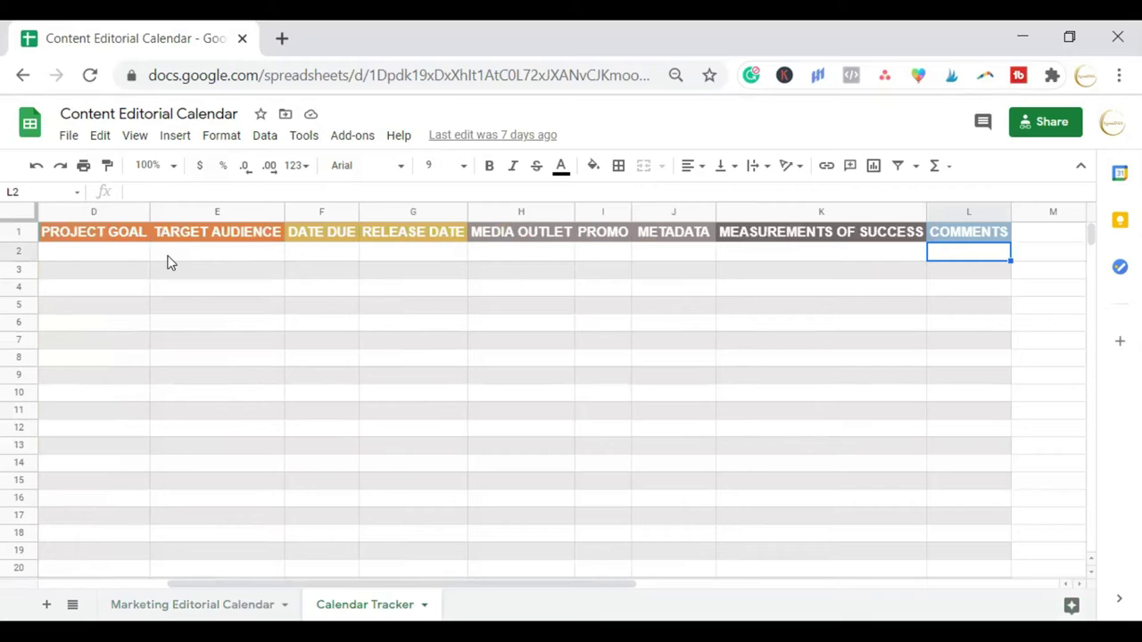
key(Left)
key(Left)
key(Left)
key(Left)
key(Left)
key(Left)
key(Left)
key(Left)
key(Left)
key(Left)
key(Left)
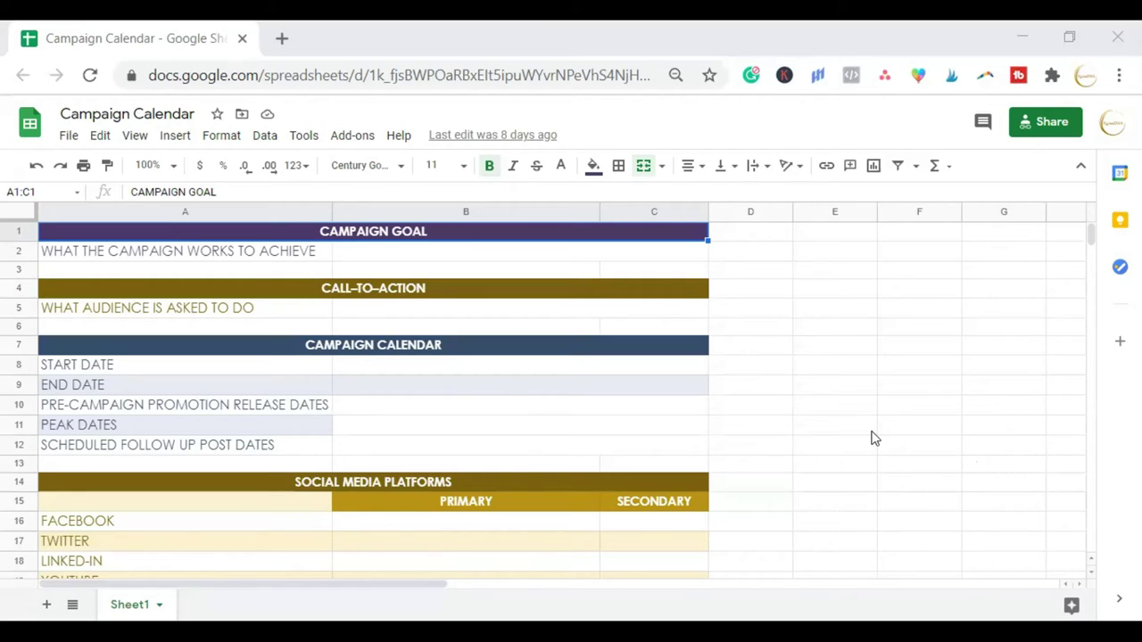
Scroll past Social Media Platforms and Digital Asset Management down to Metrics and the Promotional Plan.
scroll(928, 497, down, 3)
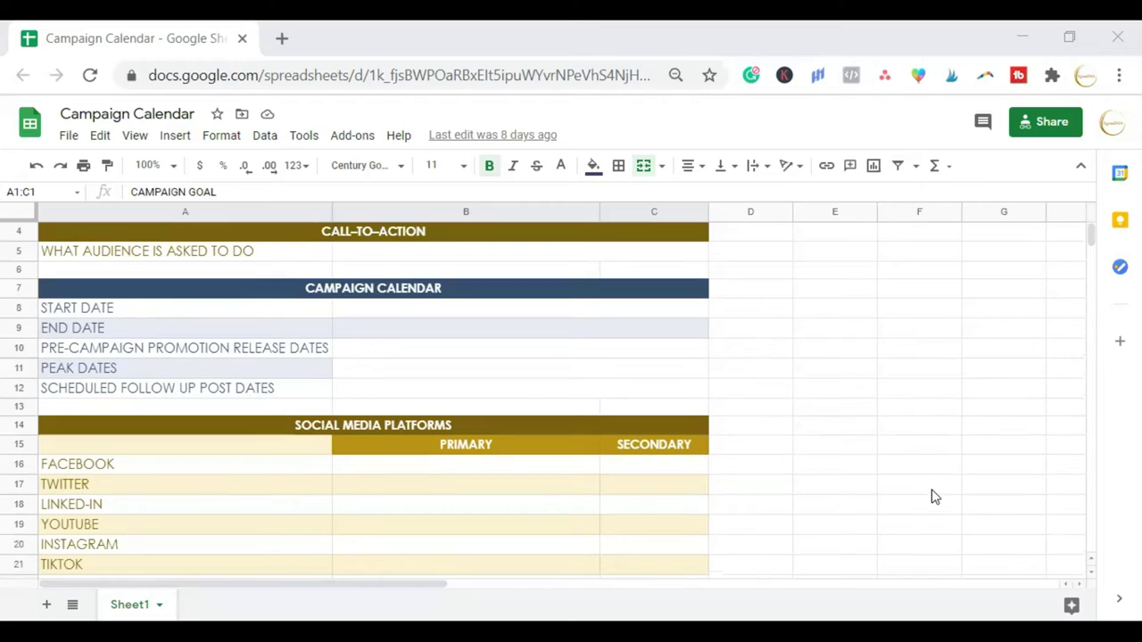
scroll(899, 496, down, 1)
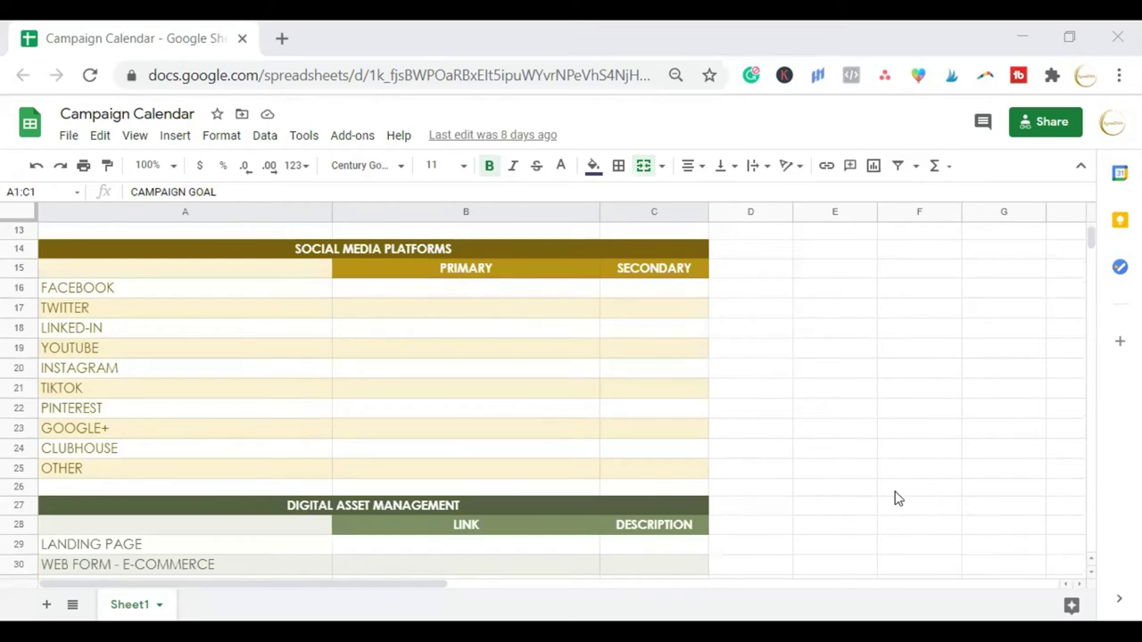
scroll(895, 493, down, 3)
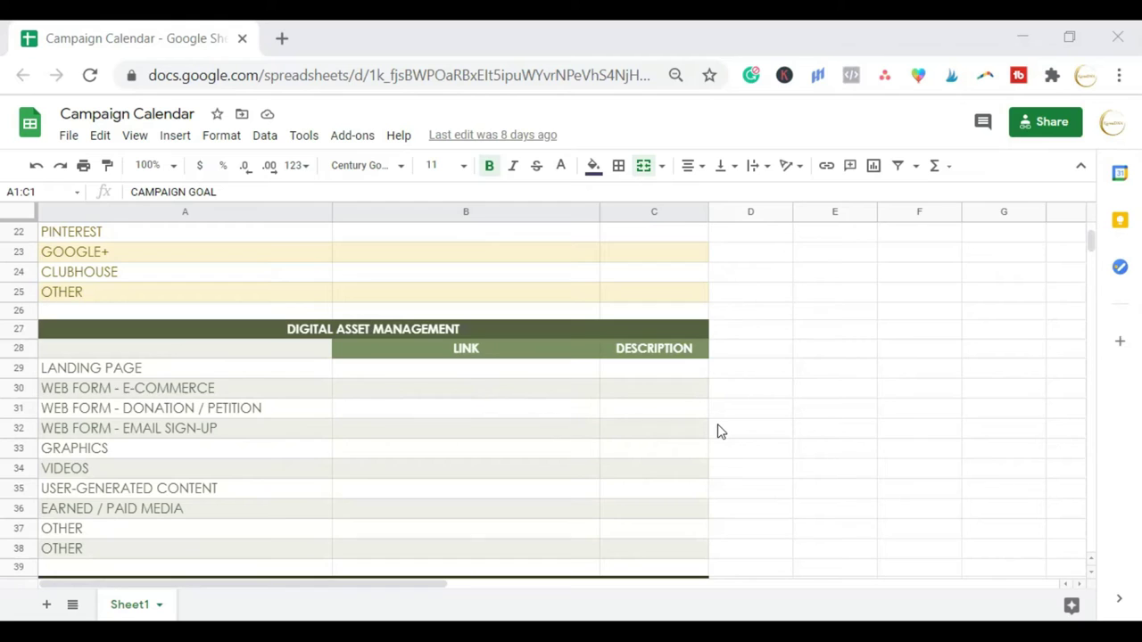
scroll(719, 428, down, 2)
scroll(719, 429, down, 3)
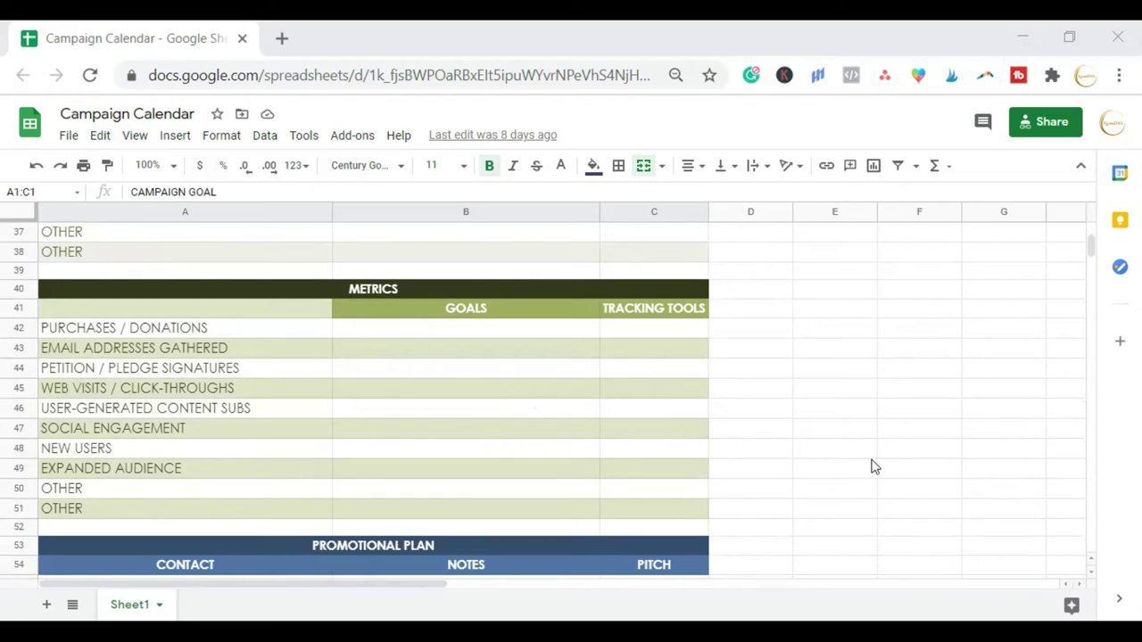
scroll(714, 452, down, 5)
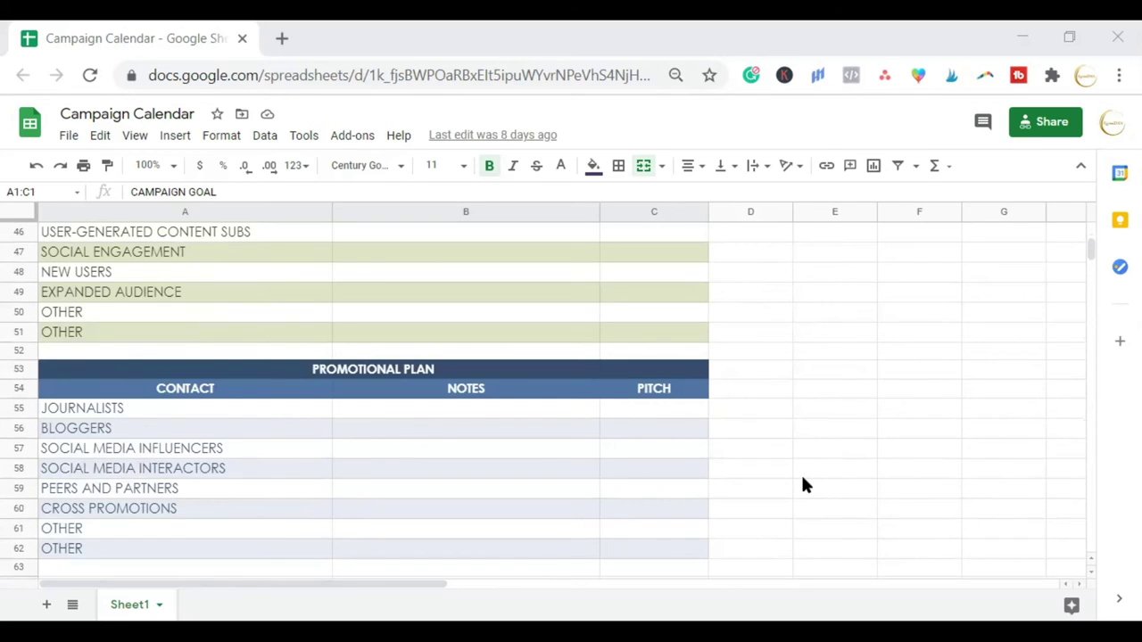
scroll(802, 485, down, 1)
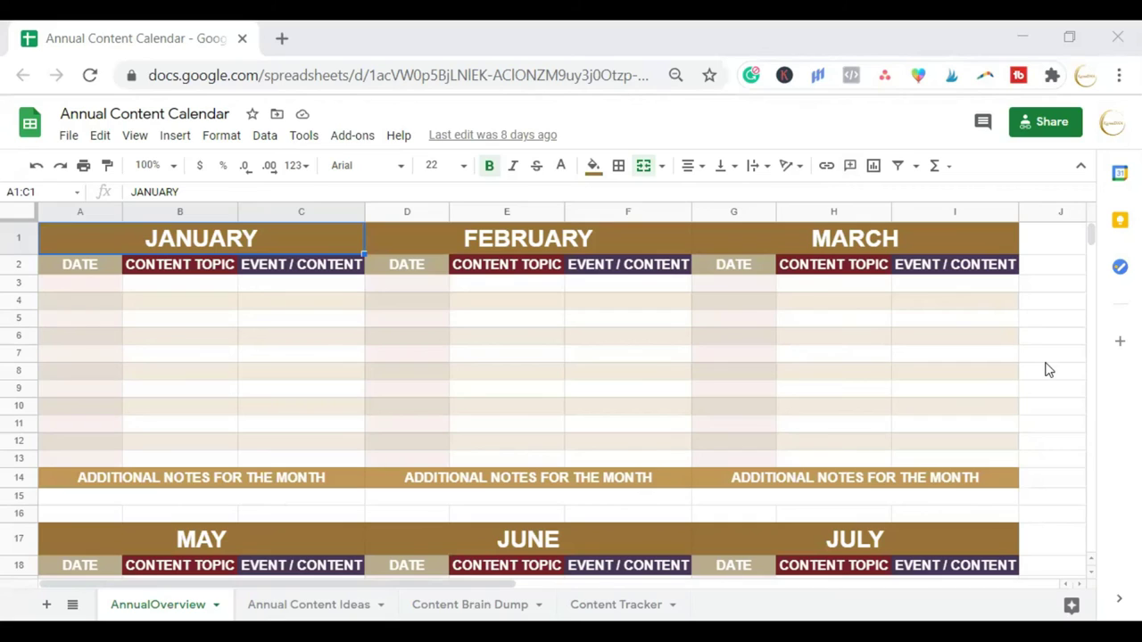
Look over the Annual Content Ideas, Content Brain Dump and Content Tracker sheets.
click(308, 604)
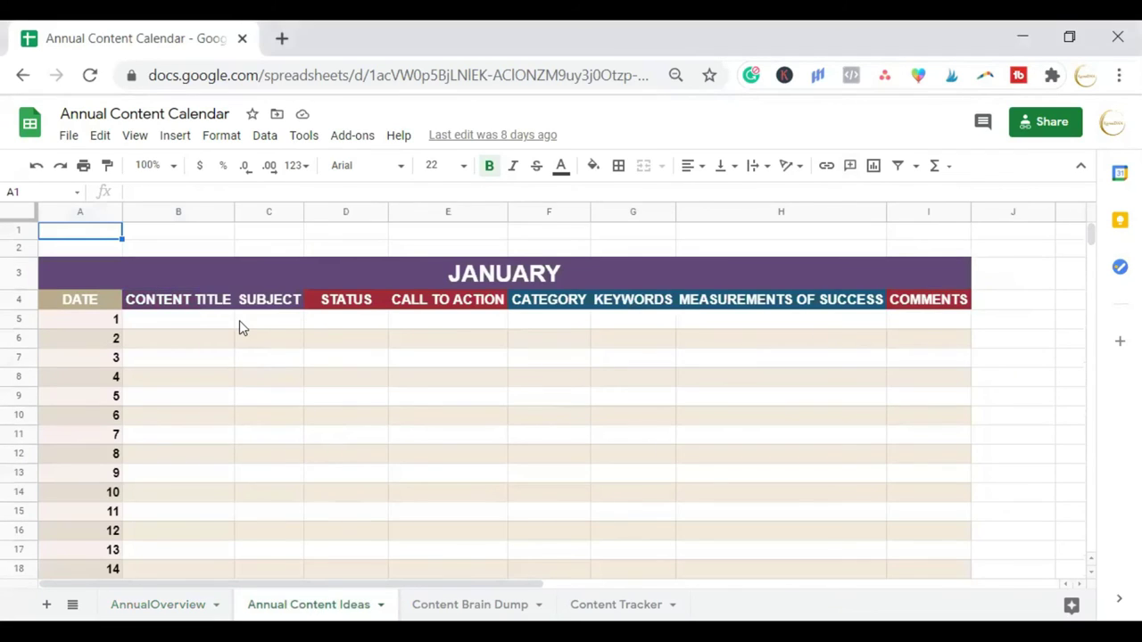
scroll(240, 323, down, 3)
scroll(237, 332, up, 3)
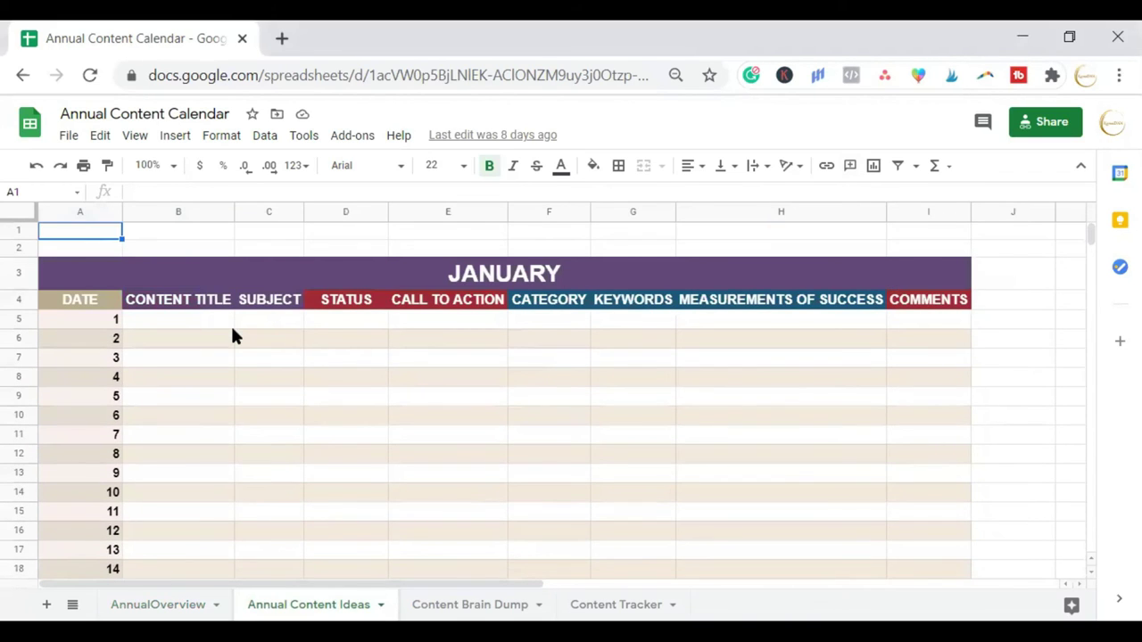
click(482, 606)
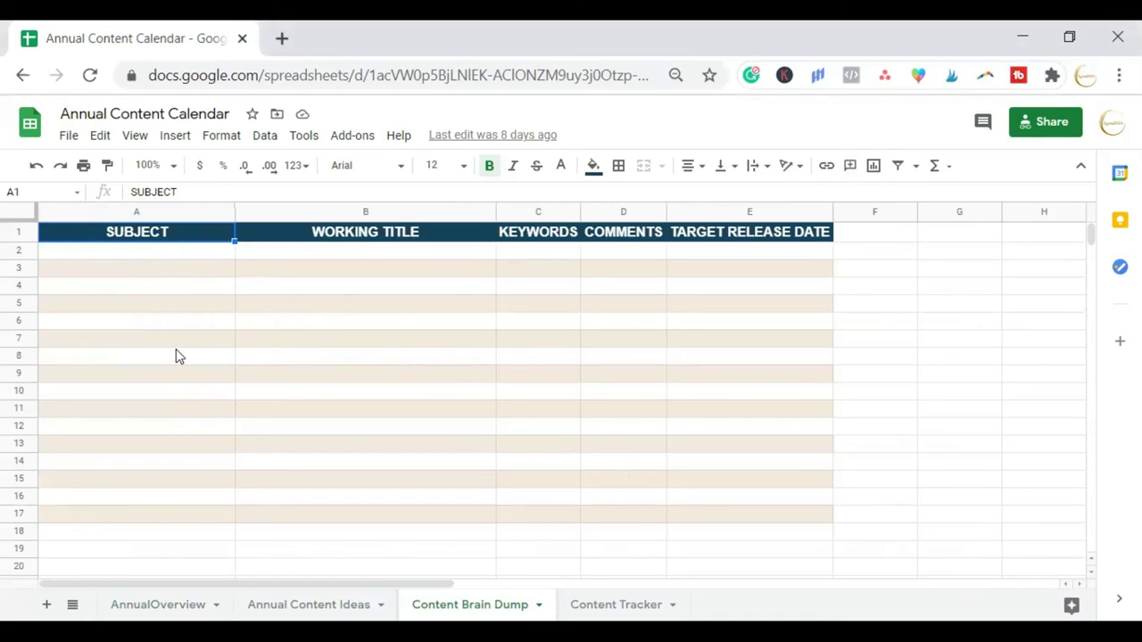
click(622, 604)
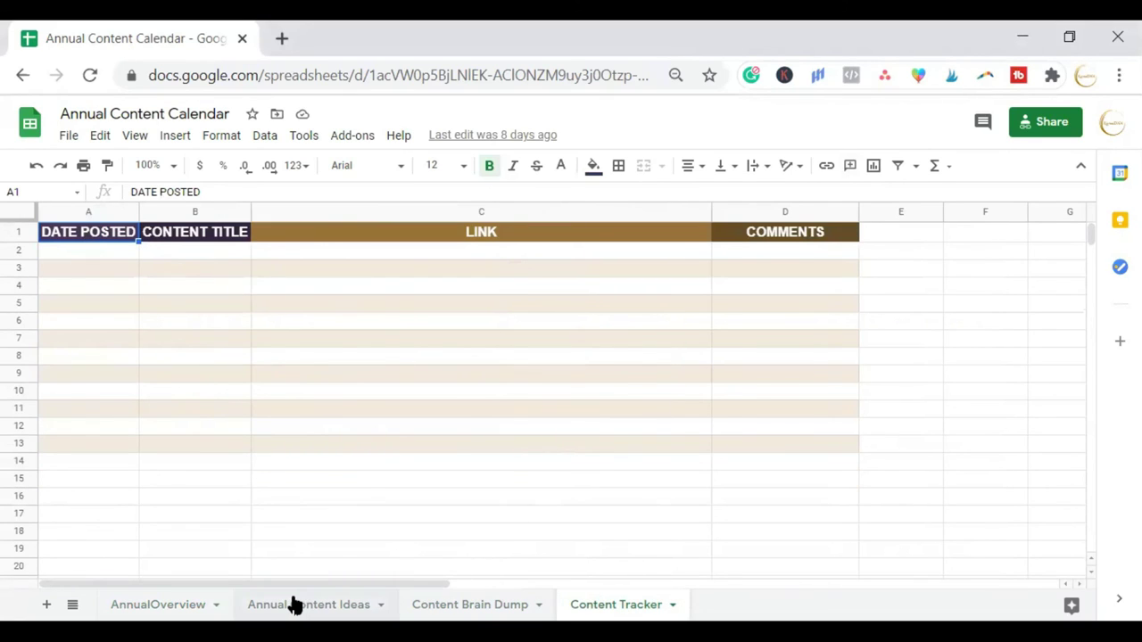
Review the AnnualOverview sheet, then bring up the Analytics Tracker spreadsheet.
click(140, 604)
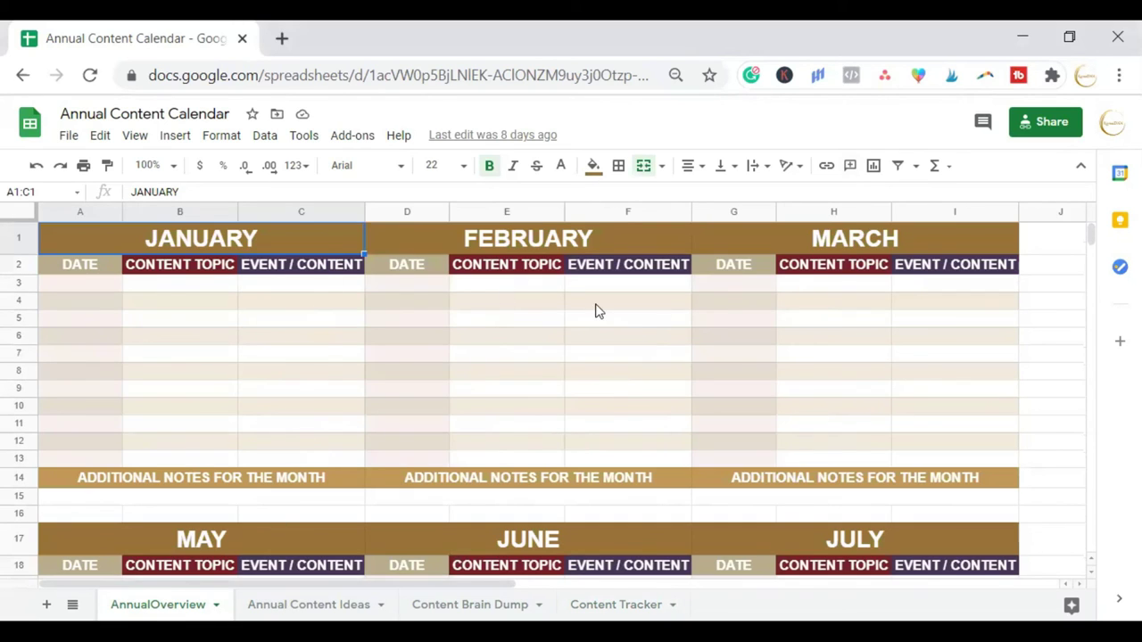
scroll(683, 322, down, 1)
scroll(683, 322, down, 5)
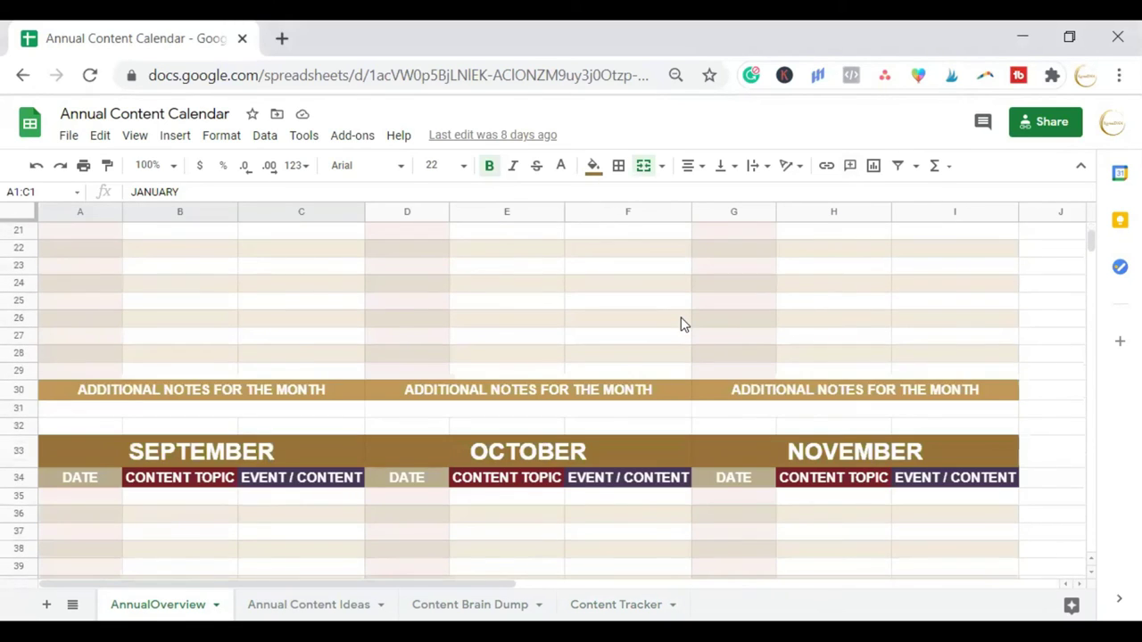
scroll(680, 325, up, 5)
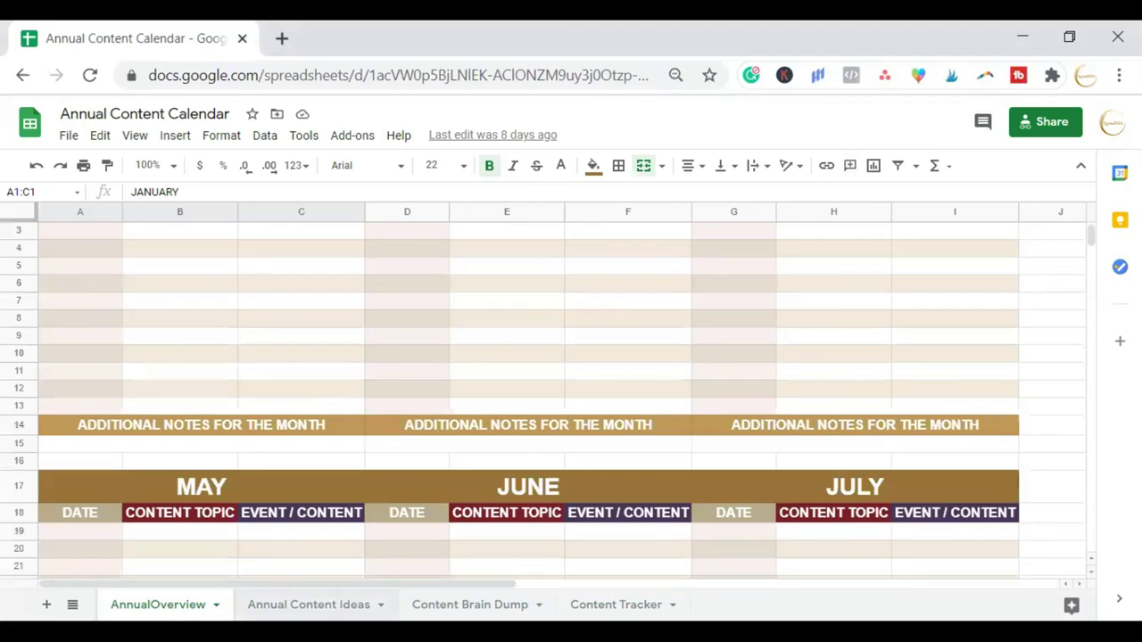
scroll(458, 297, up, 1)
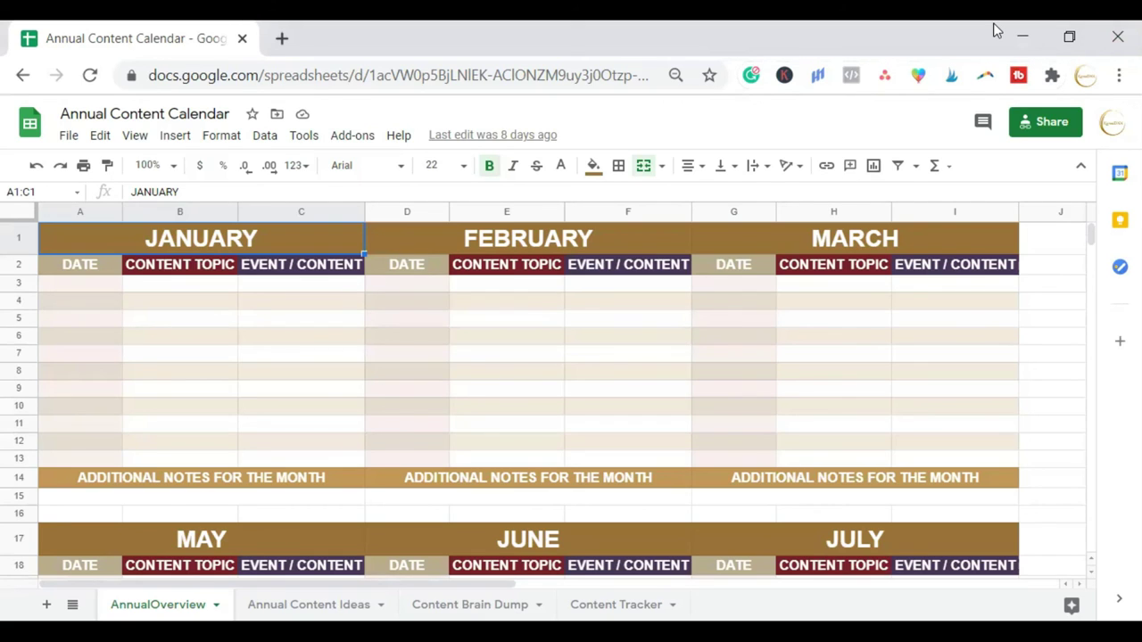
click(1022, 35)
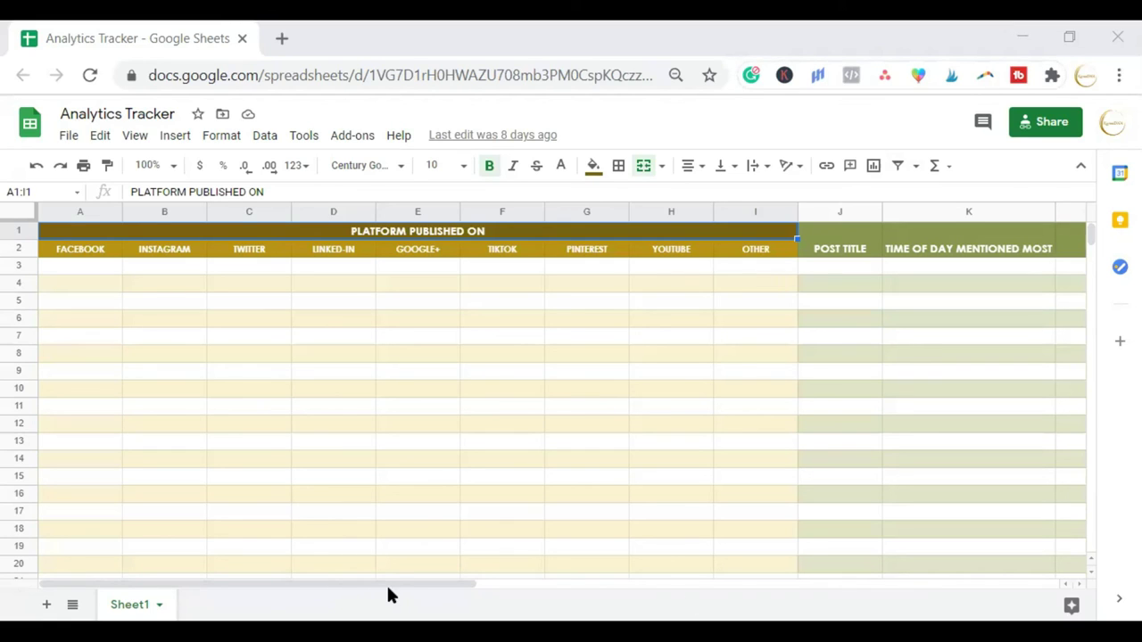
drag(389, 589, 757, 604)
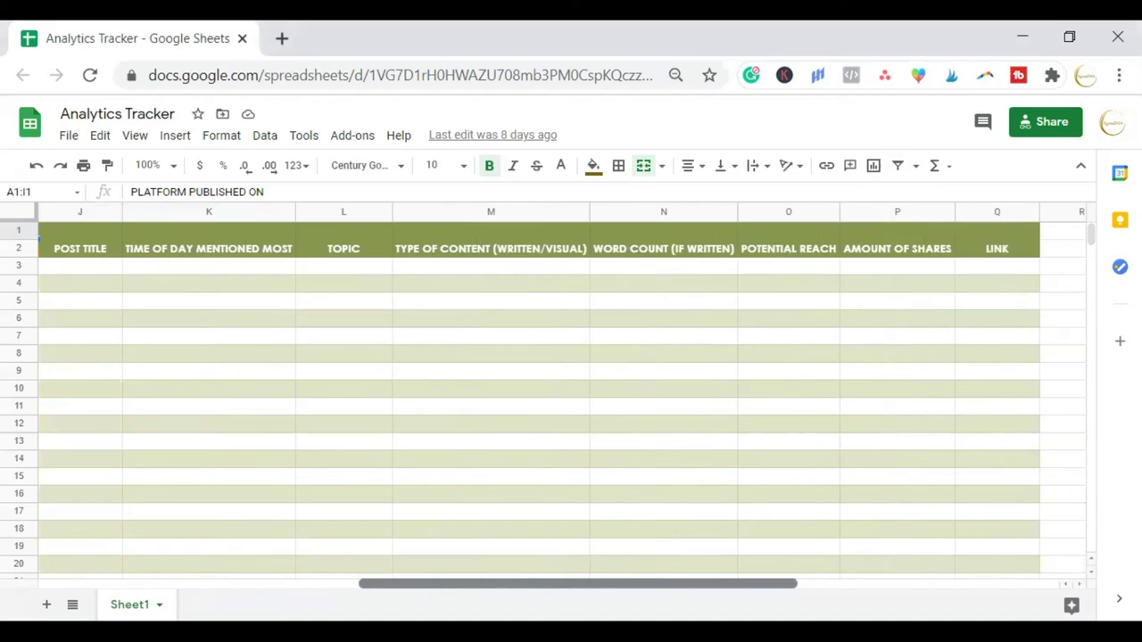
drag(577, 583, 214, 575)
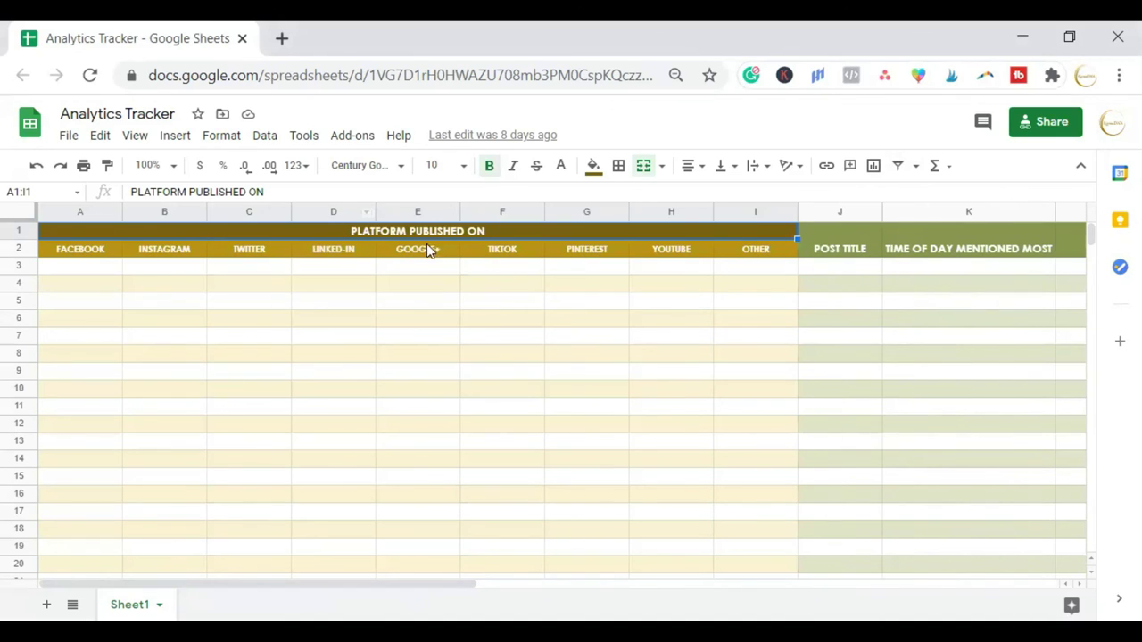